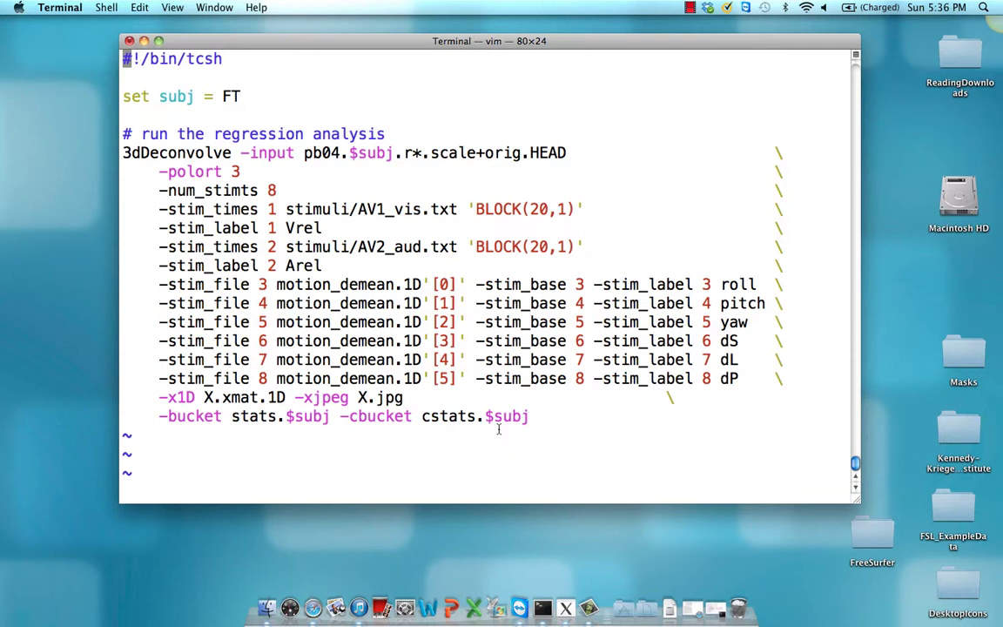
# Step: Enter the vim quit command :q to leave the CbucketDecon.sh script
pyautogui.write(':q')
# Step: Return to the shell and type 3dSynthesize -prefix effectsNoInterest -matrix X.xmat.1D -cbucket cstats.FT+orig
pyautogui.press('Return')
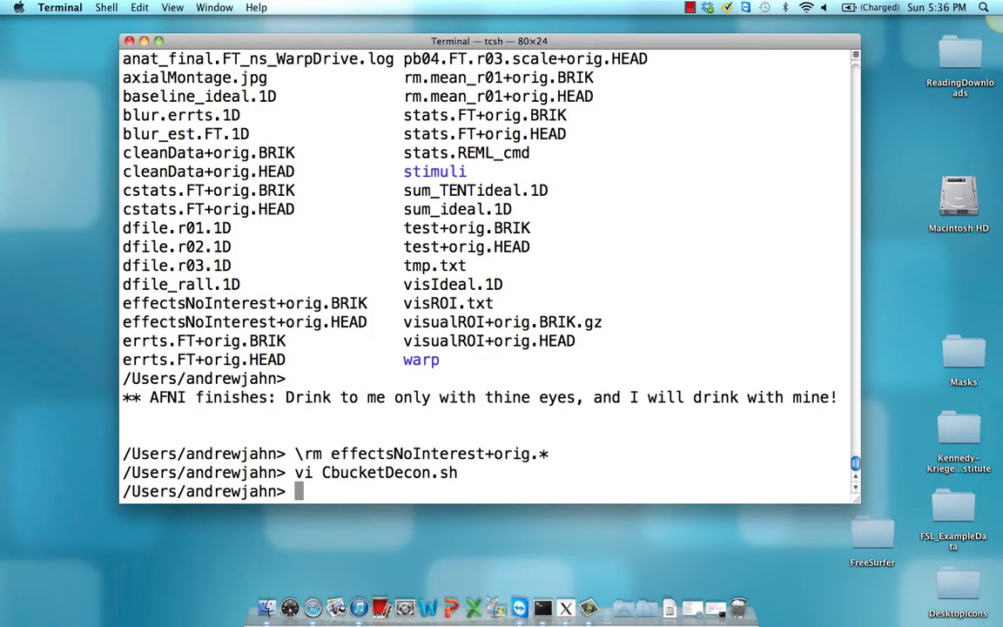
pyautogui.write('3dSynthesize ')
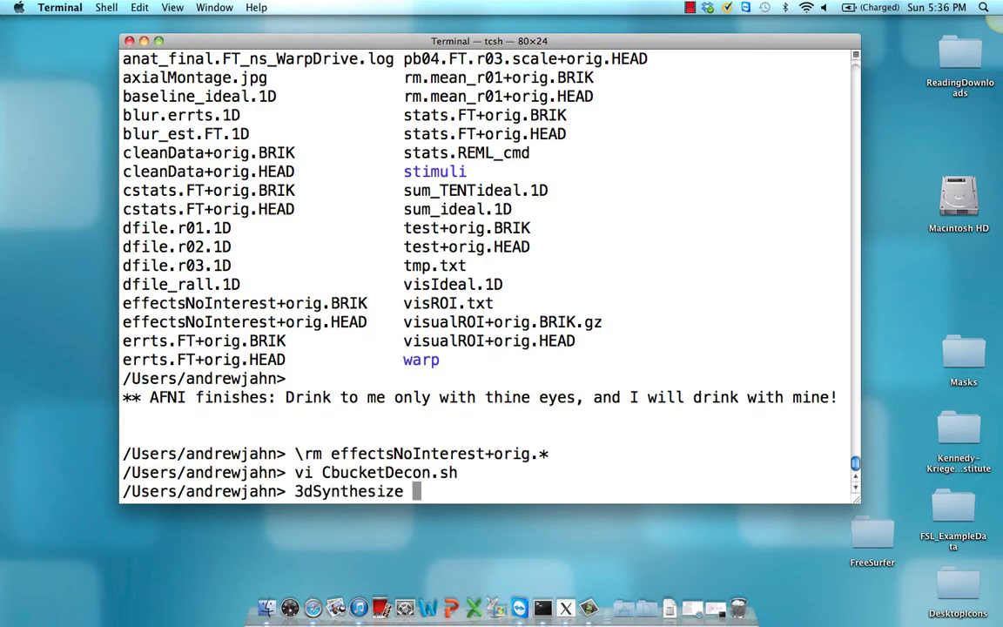
pyautogui.write('-prefix eff')
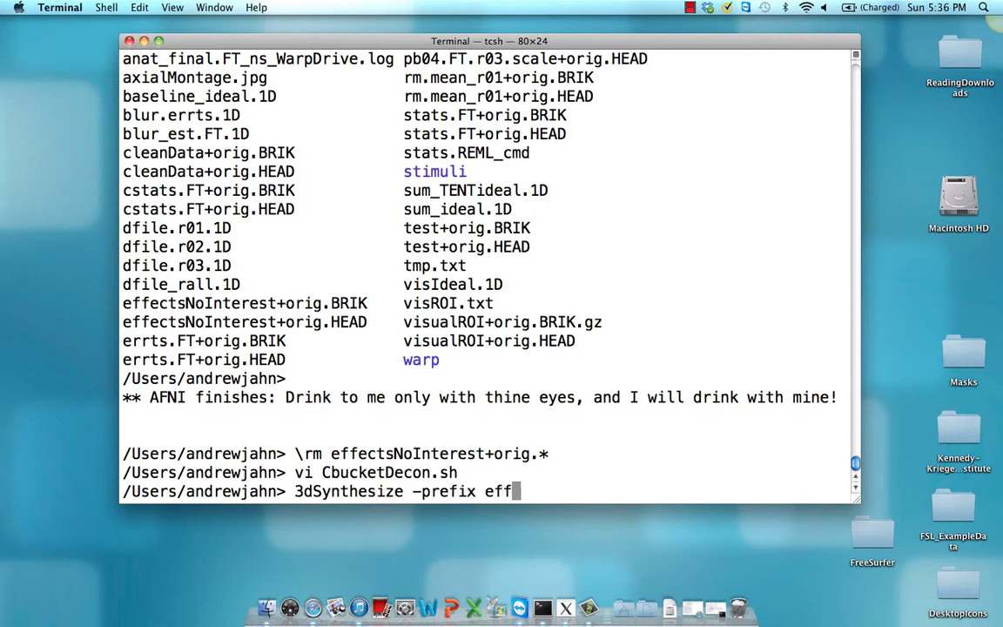
pyautogui.write('ectsNoIn')
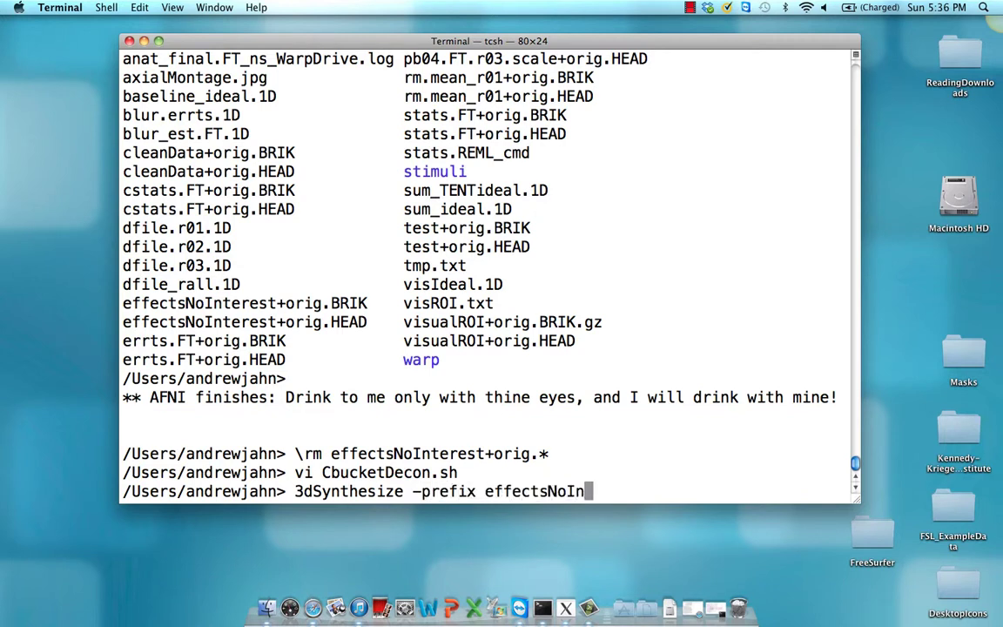
pyautogui.write('terest')
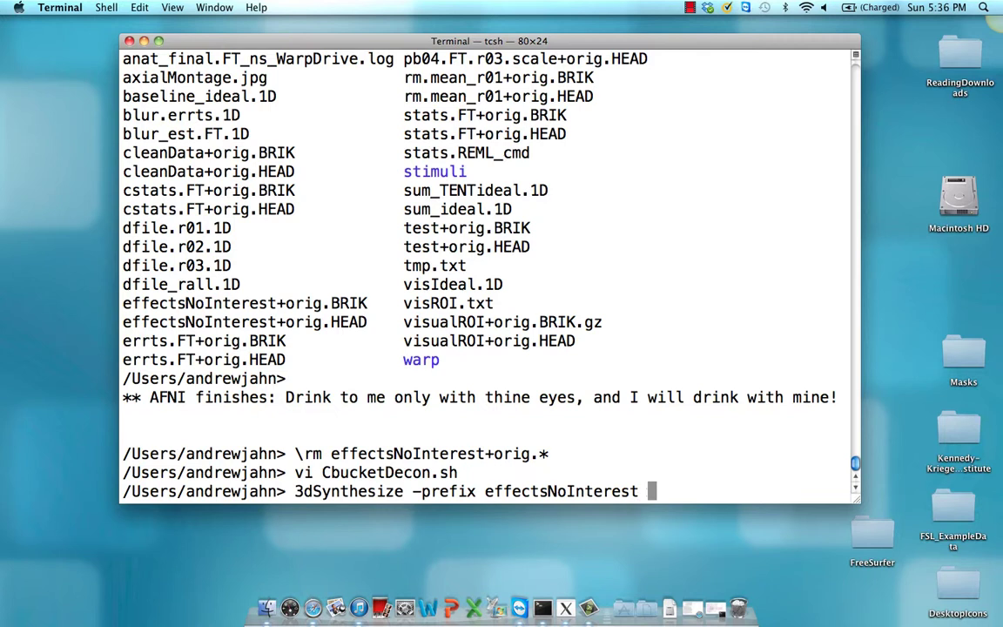
pyautogui.write(' -matrix ')
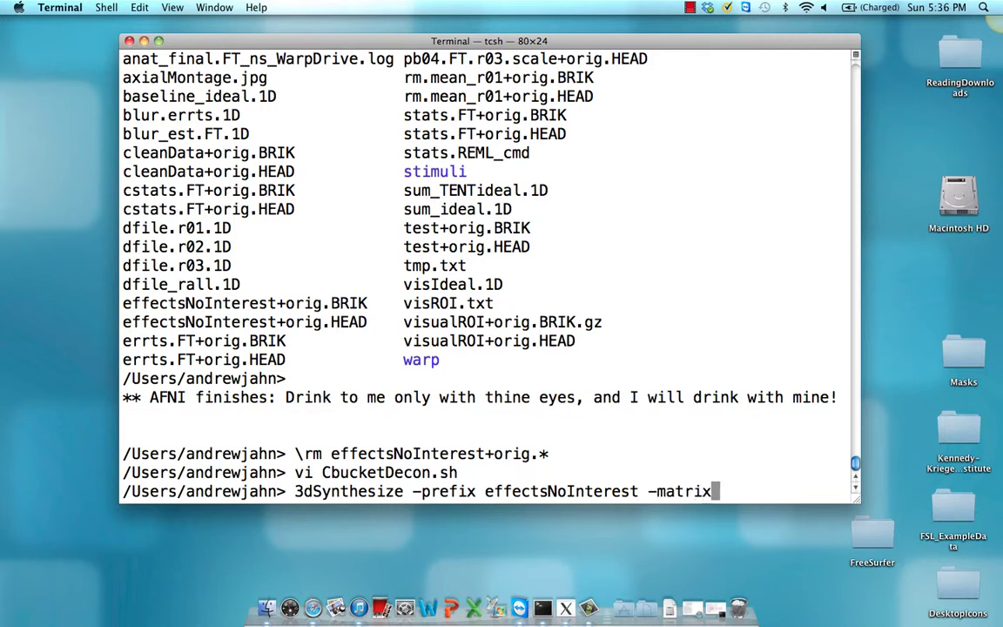
pyautogui.write('X.x')
pyautogui.press('Tab')
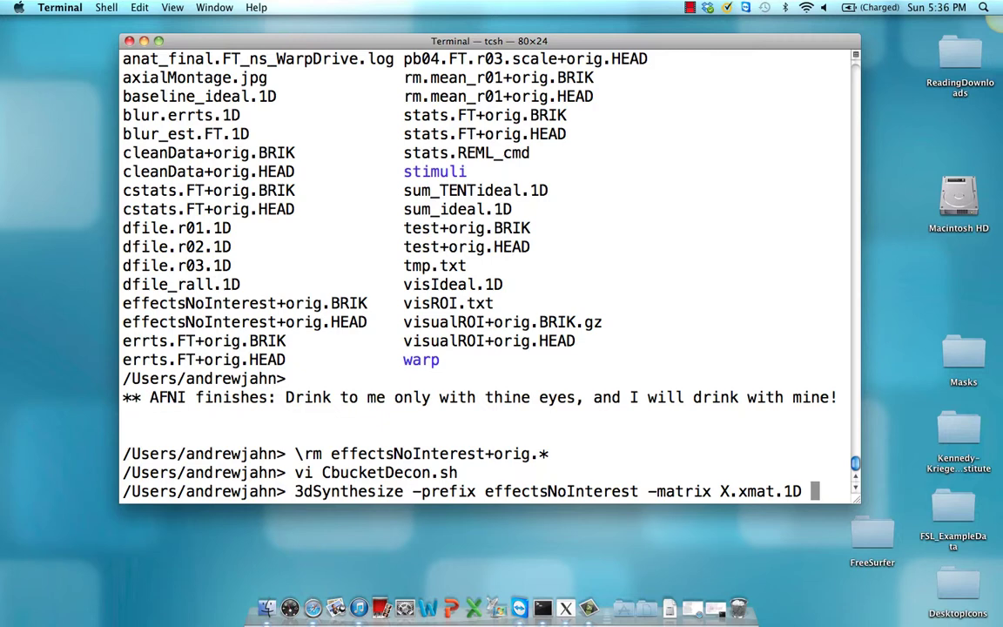
pyautogui.write('-cbucket ')
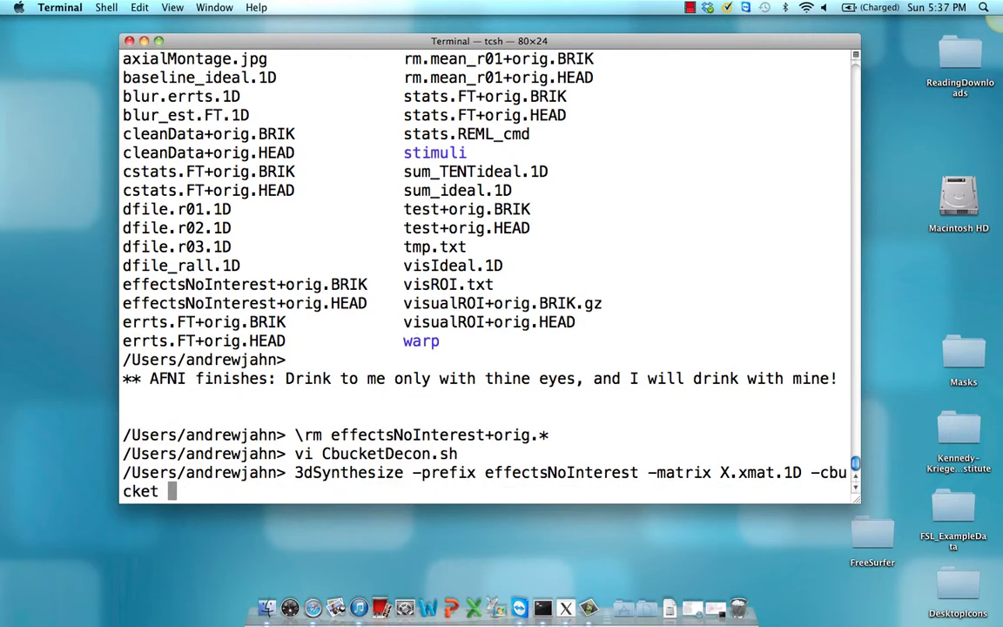
pyautogui.write('cs')
pyautogui.press('Tab')
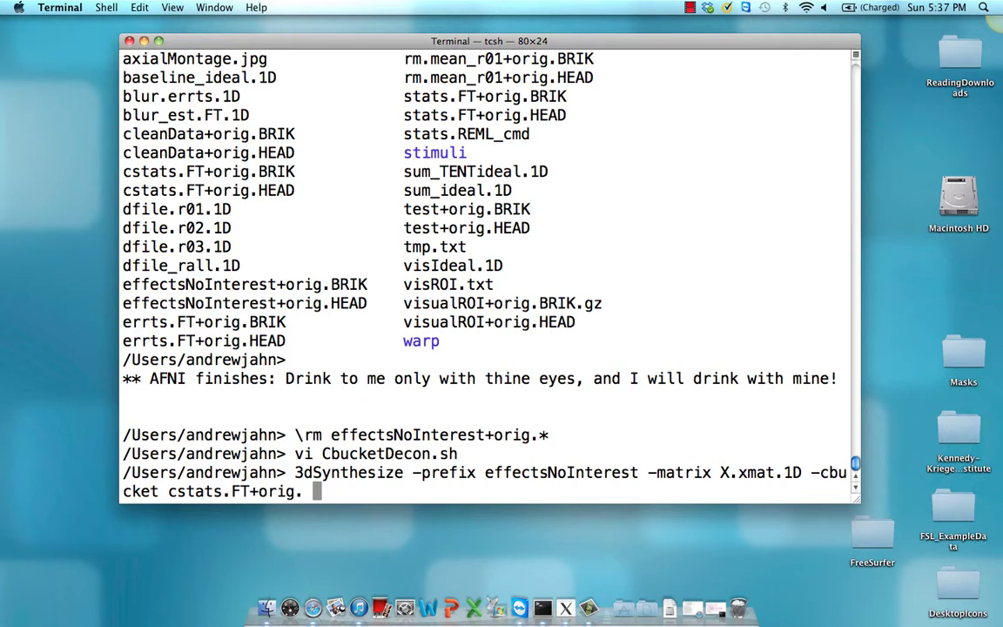
# Step: Open a second, larger-text terminal window, change into AFNI_data6 and list it
pyautogui.press('super+n')
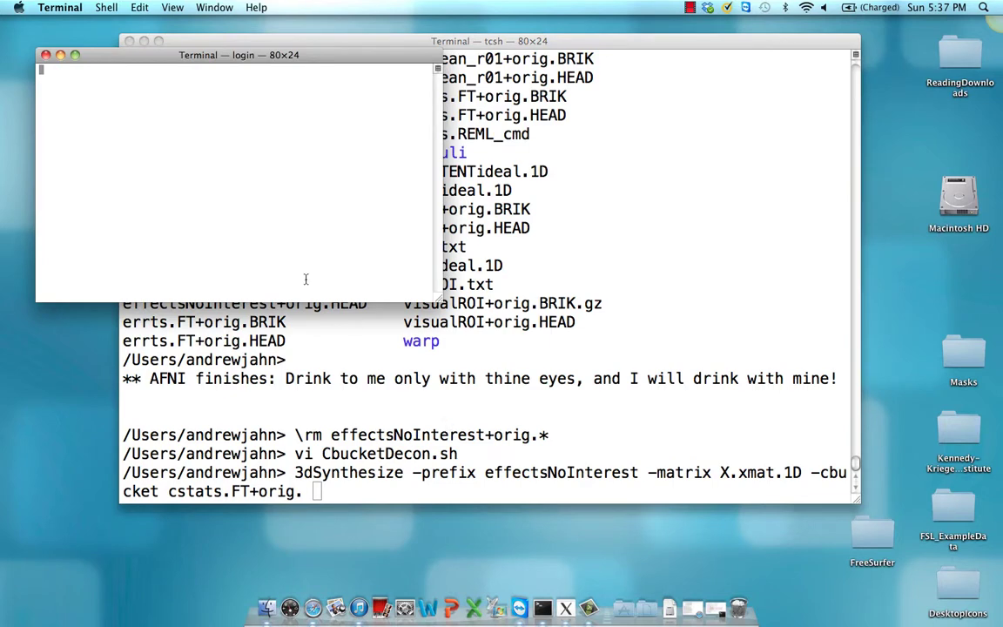
pyautogui.press('super+plus')
pyautogui.press('super+plus')
pyautogui.press('super+plus')
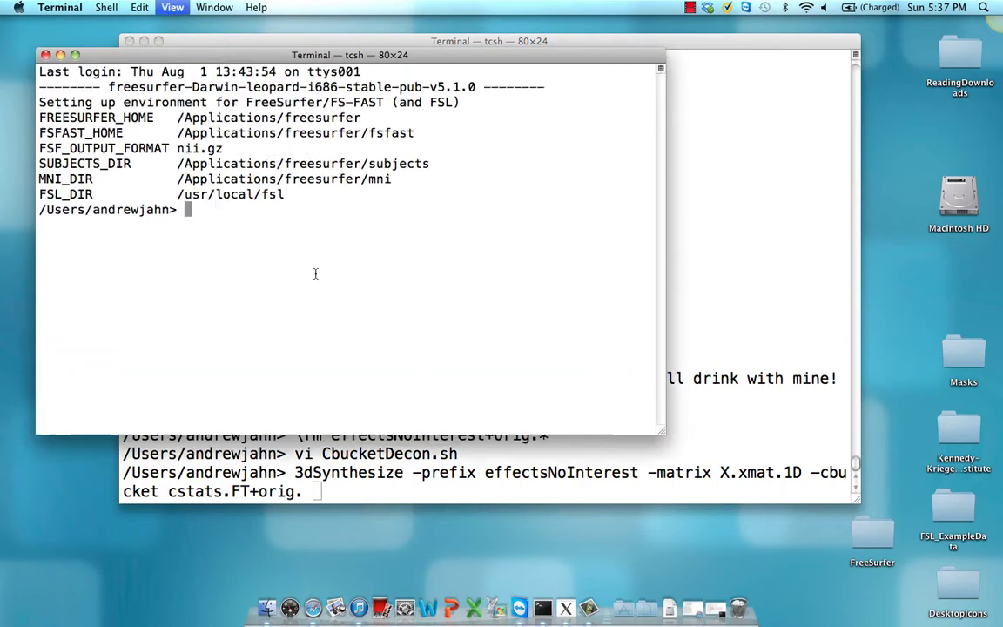
pyautogui.write('cd AFNI')
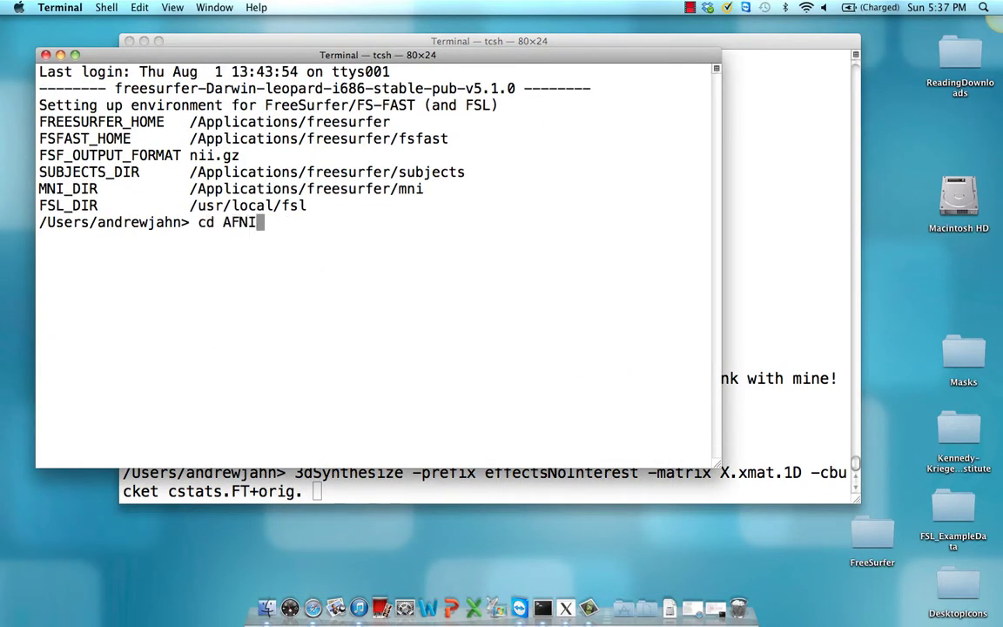
pyautogui.write('_data6')
pyautogui.press('Return')
pyautogui.write('ls')
pyautogui.press('Return')
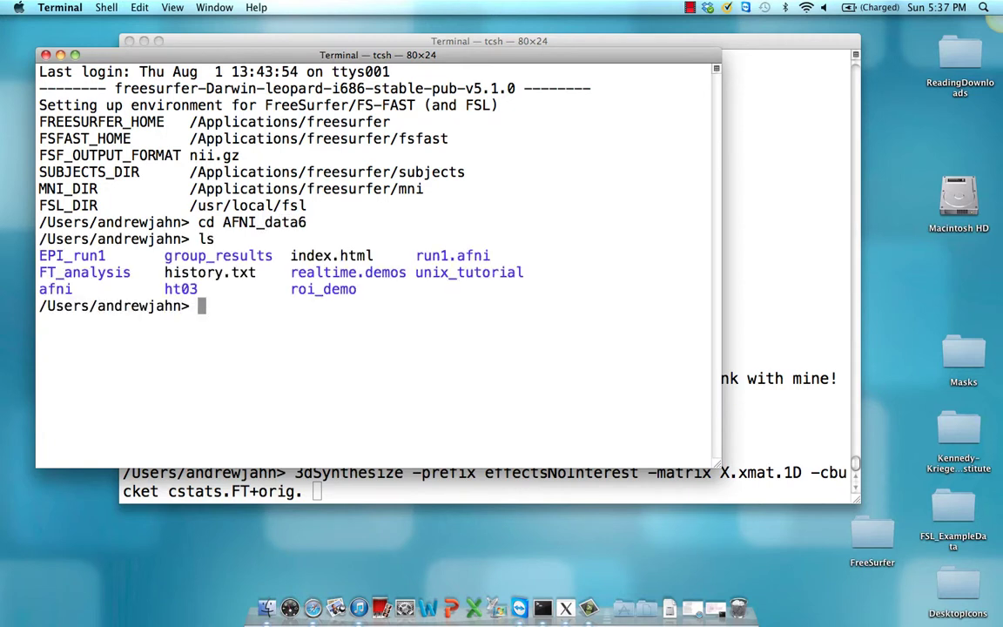
# Step: Move into FT_analysis, then FT.results, listing each folder's contents
pyautogui.write('cd FT')
pyautogui.press('Tab')
pyautogui.press('Return')
pyautogui.write('ls')
pyautogui.press('Return')
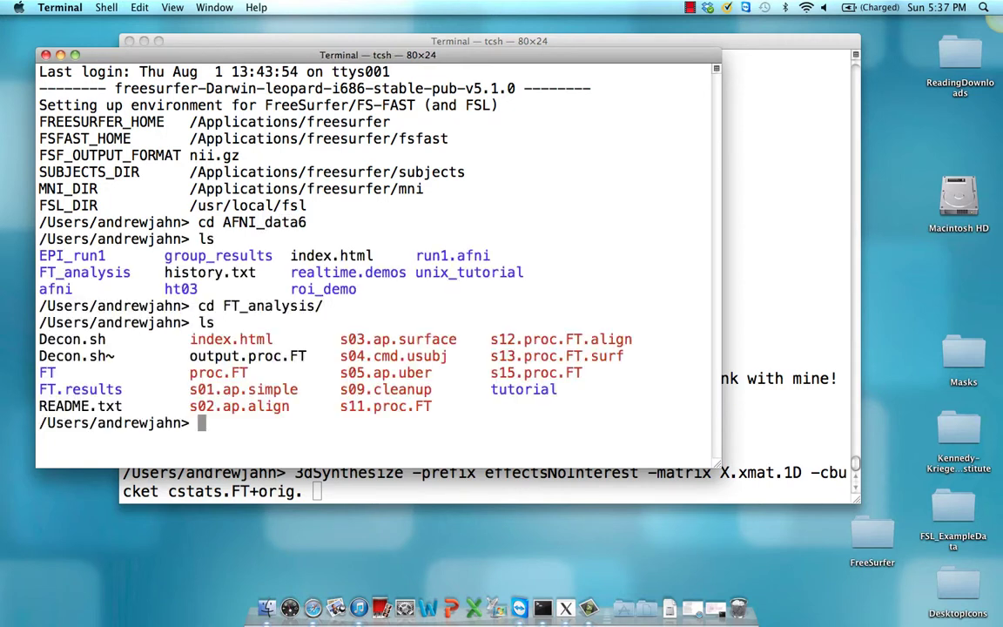
pyautogui.write('cd FT.')
pyautogui.press('Tab')
pyautogui.press('Return')
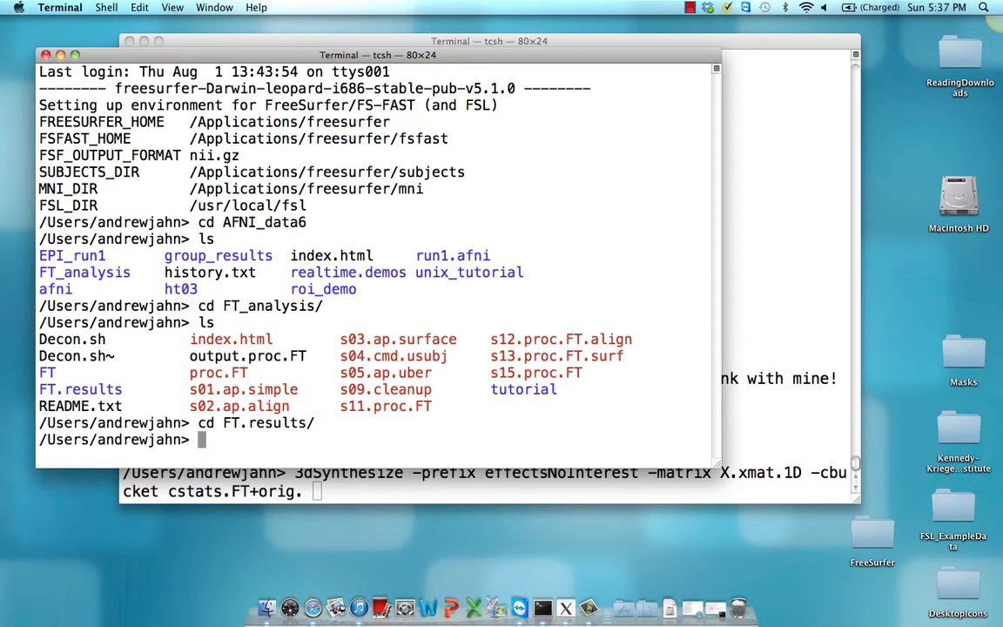
pyautogui.write('ls')
pyautogui.press('Return')
# Step: Print the ColumnLabels line of X.xmat.1D with grep
pyautogui.write('grep ')
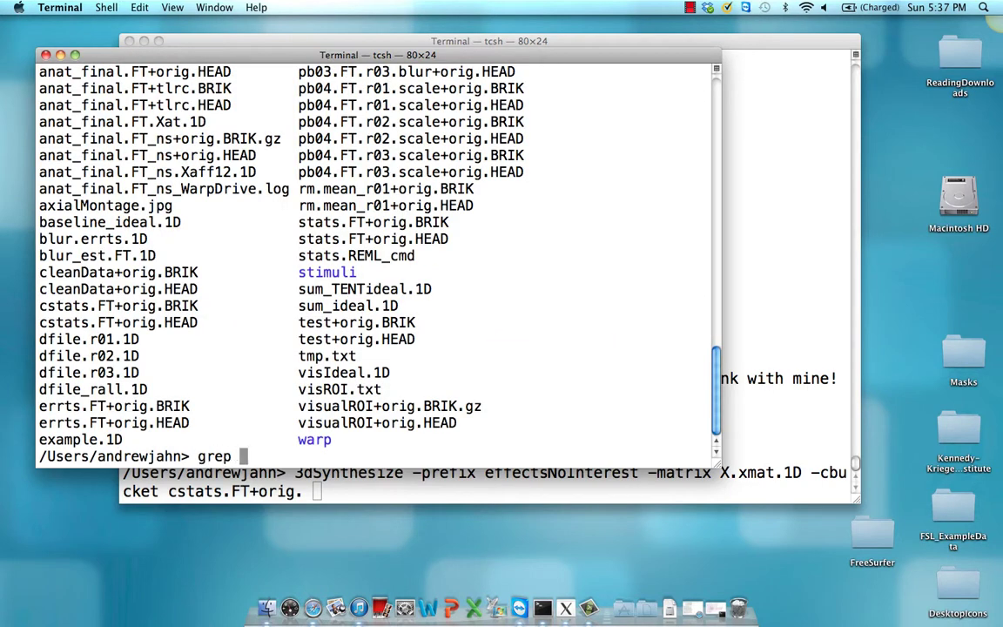
pyautogui.write('ColumnLab')
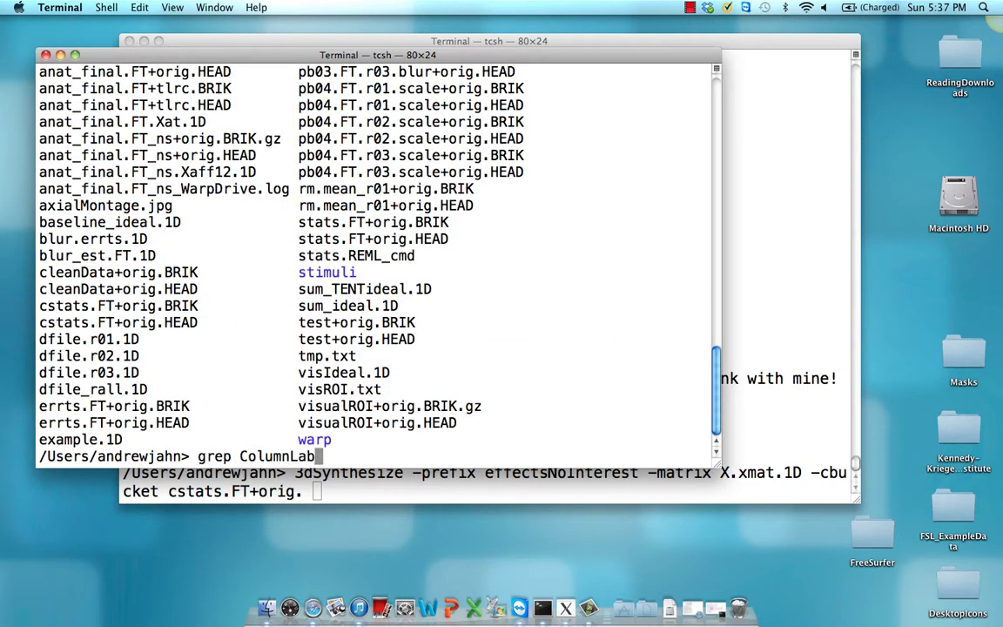
pyautogui.write('els X.x')
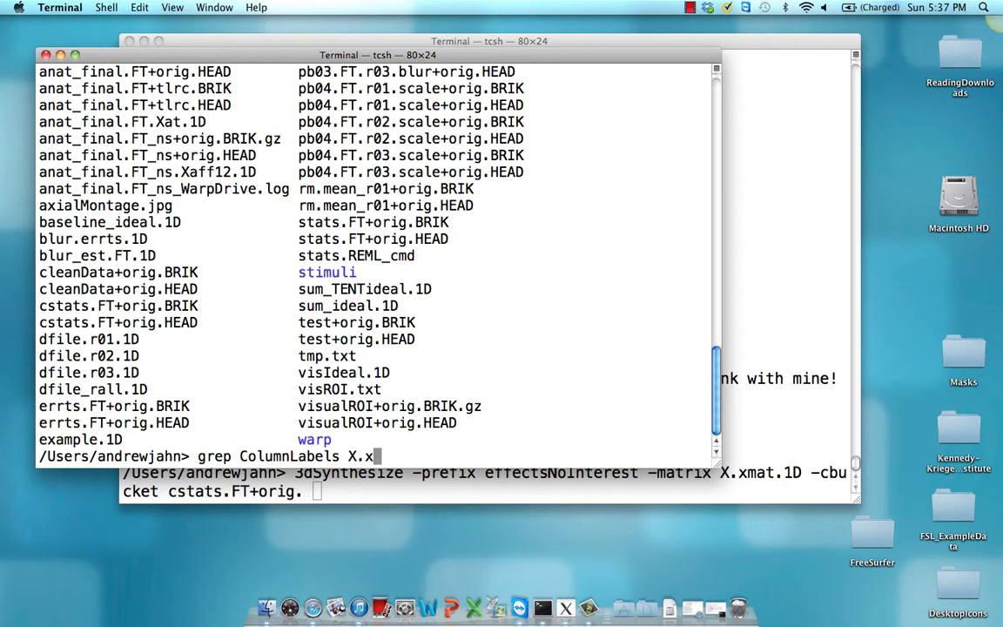
pyautogui.press('Tab')
pyautogui.press('Return')
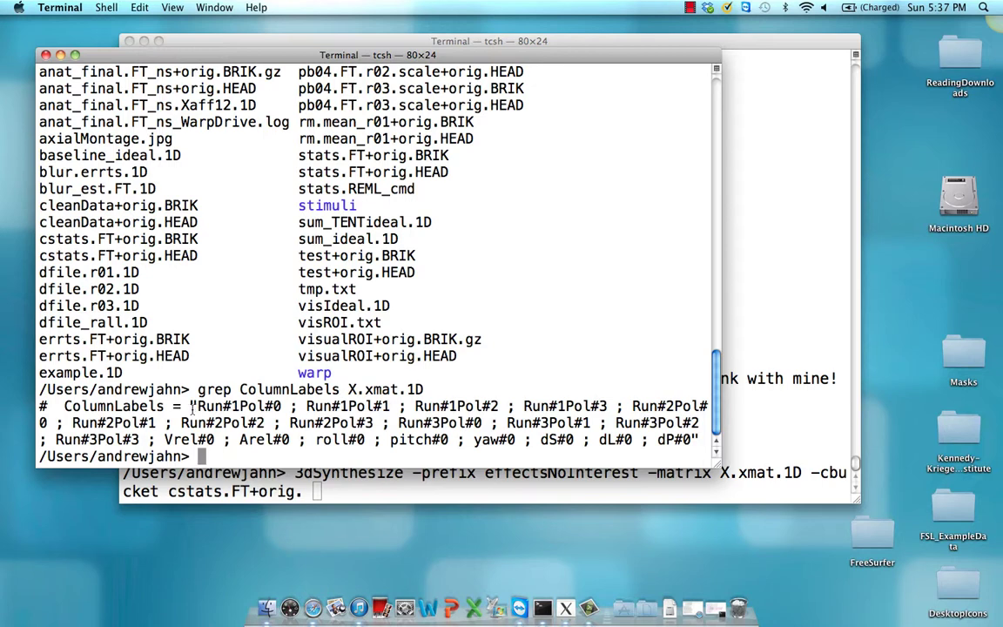
# Step: Highlight the Run#1Pol#0–Run#3Pol#3 drift labels and the roll–dS motion labels
pyautogui.moveTo(191, 406); pyautogui.dragTo(152, 440)
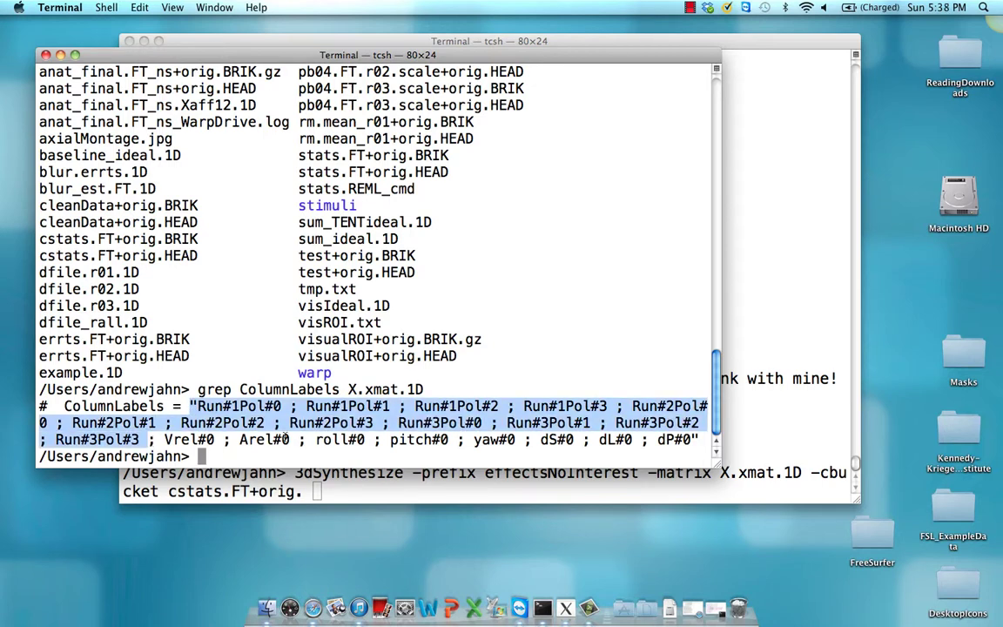
pyautogui.click(318, 439)
pyautogui.moveTo(319, 439); pyautogui.dragTo(598, 443)
pyautogui.click(598, 450)
# Step: Plot all columns with 1dplot X.xmat.1D, then close the plot window
pyautogui.write('1dplot ')
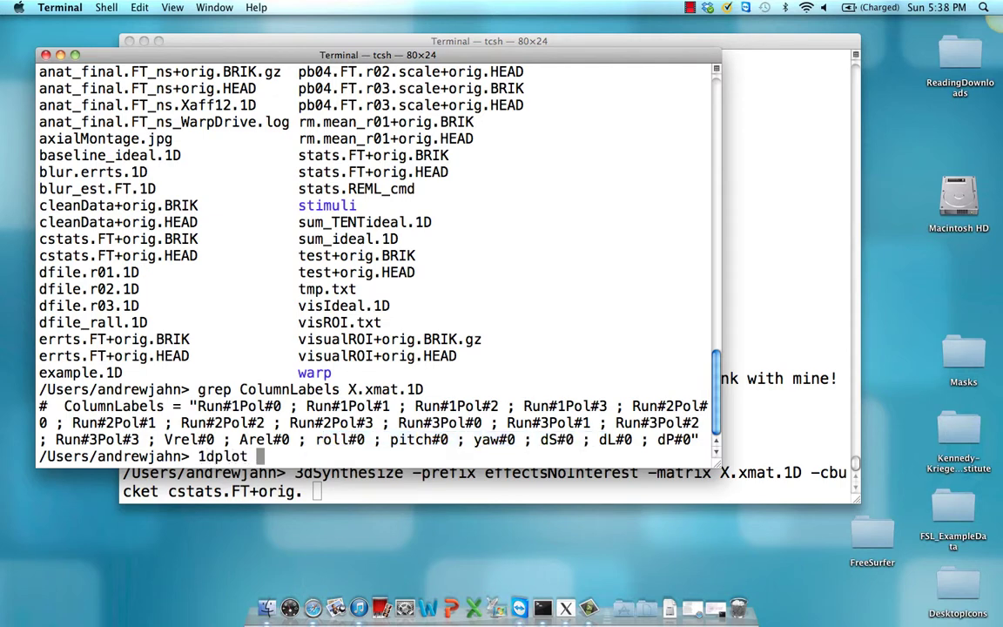
pyautogui.write('X.xa')
pyautogui.press('BackSpace')
pyautogui.press('Tab')
pyautogui.press('Return')
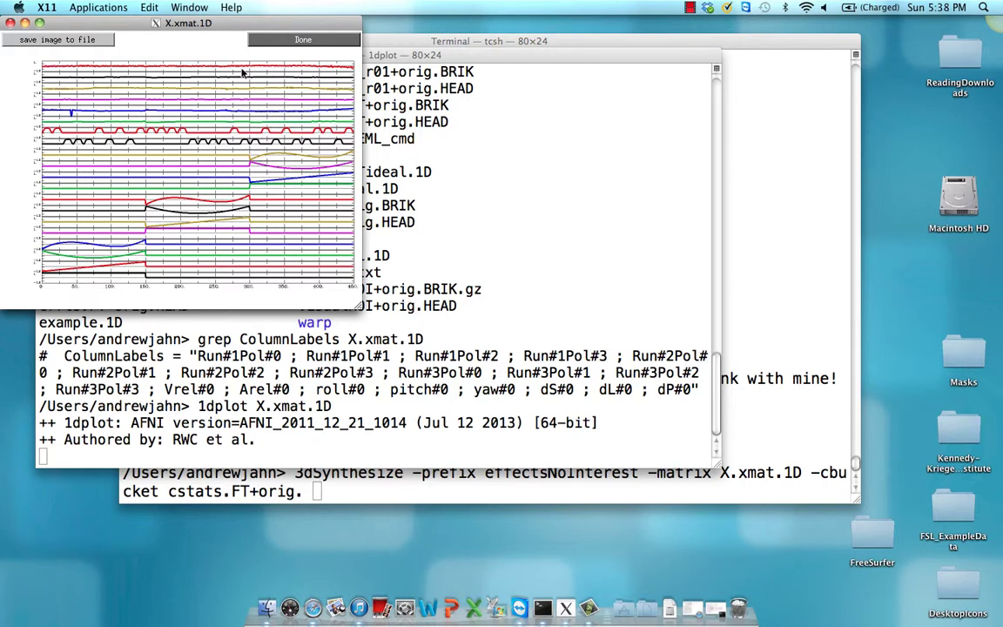
pyautogui.click(11, 24)
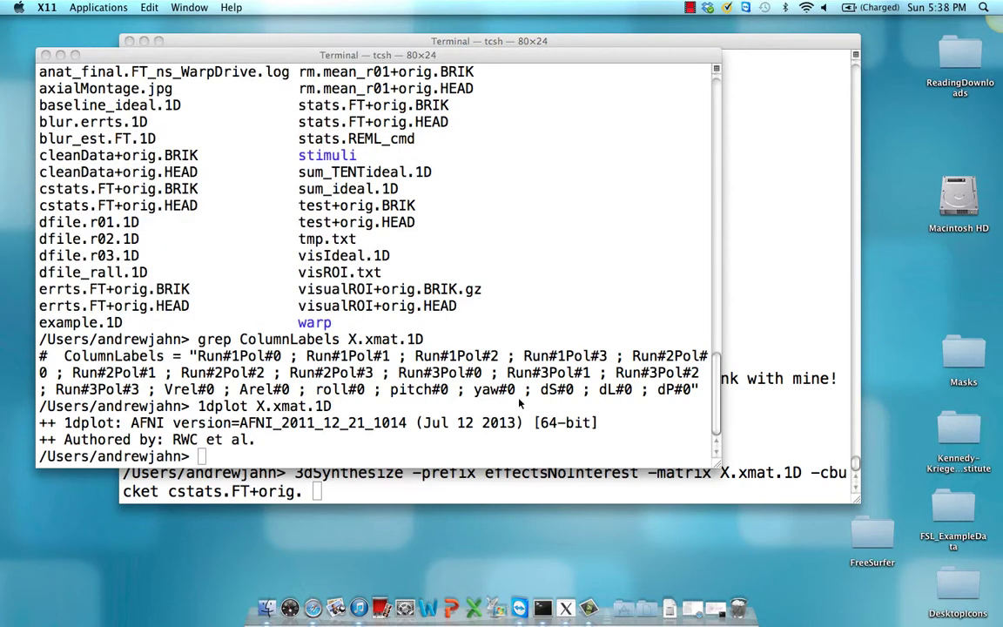
pyautogui.moveTo(390, 63); pyautogui.dragTo(377, 45)
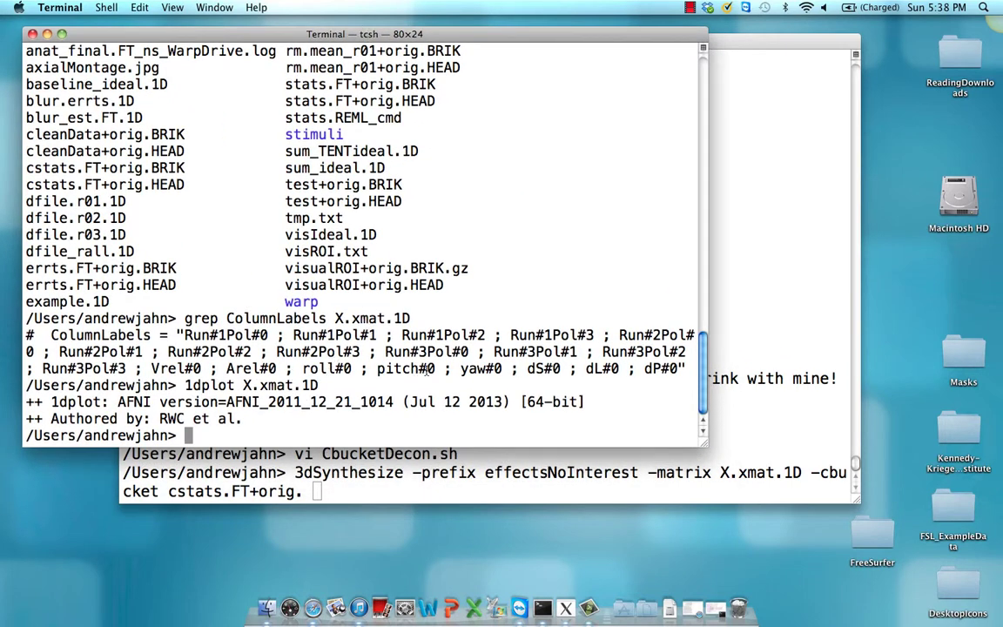
pyautogui.click(427, 490)
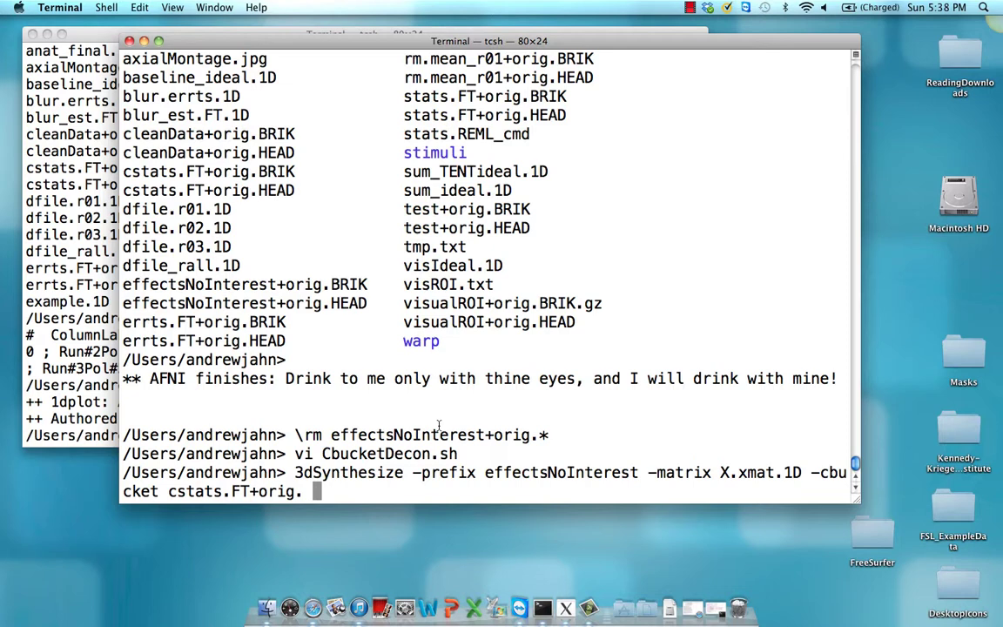
pyautogui.write('-select')
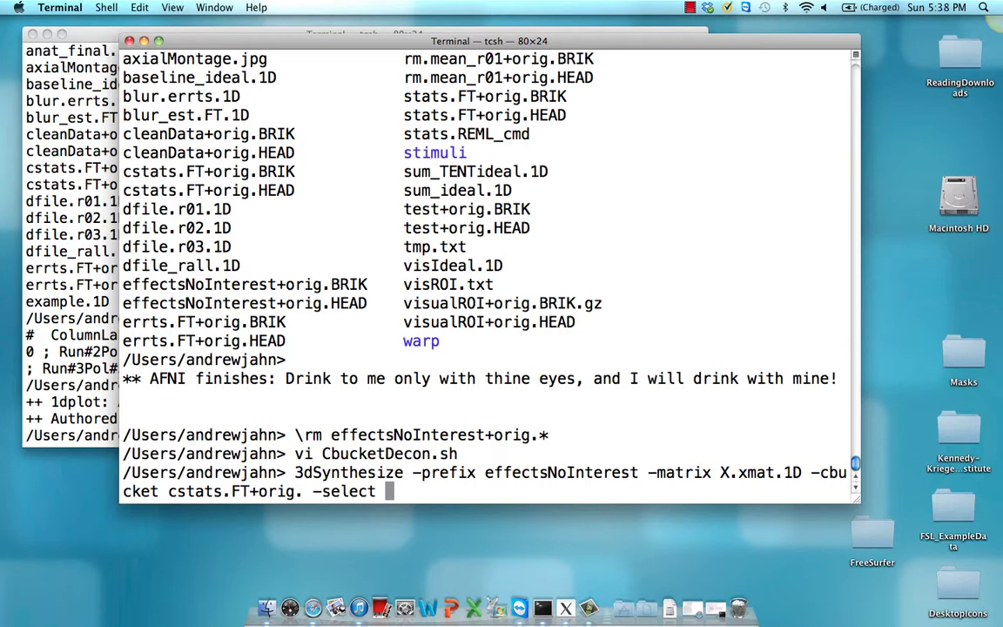
pyautogui.write('0 1 2 3 4')
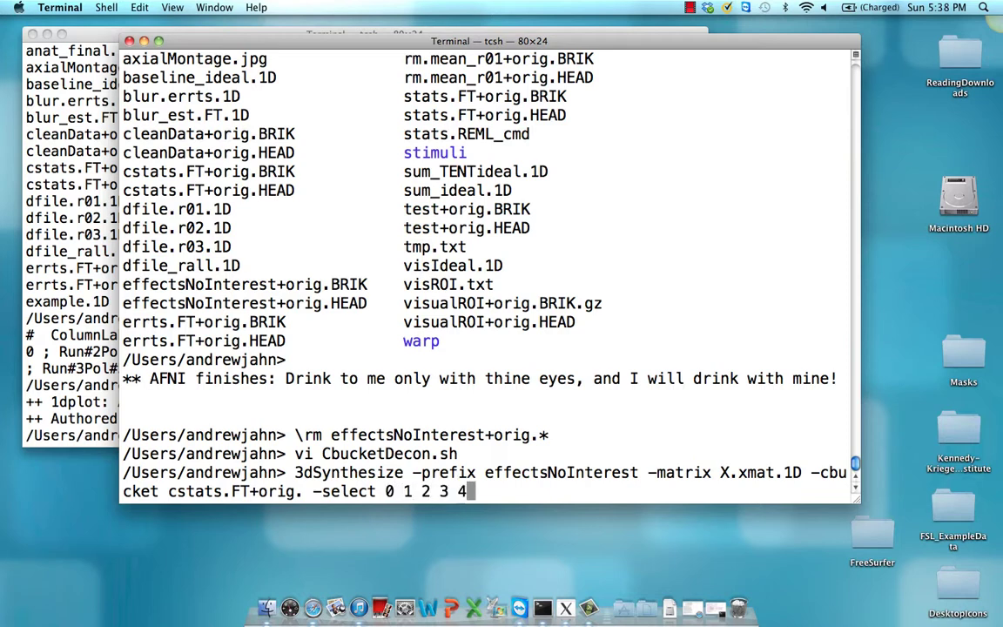
pyautogui.write(' 5 6 7 8 9')
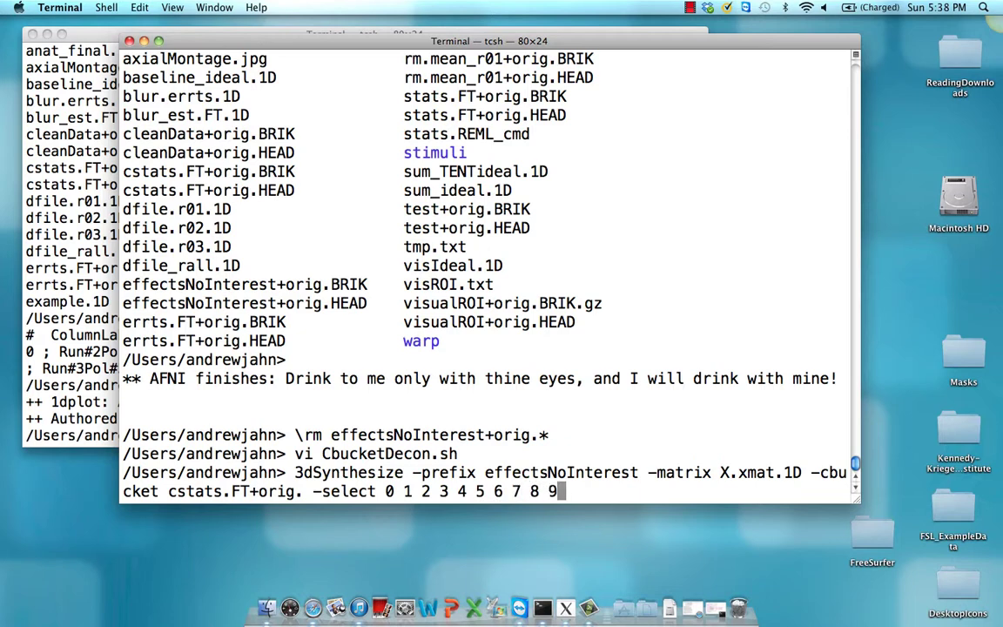
pyautogui.write(' 10 11')
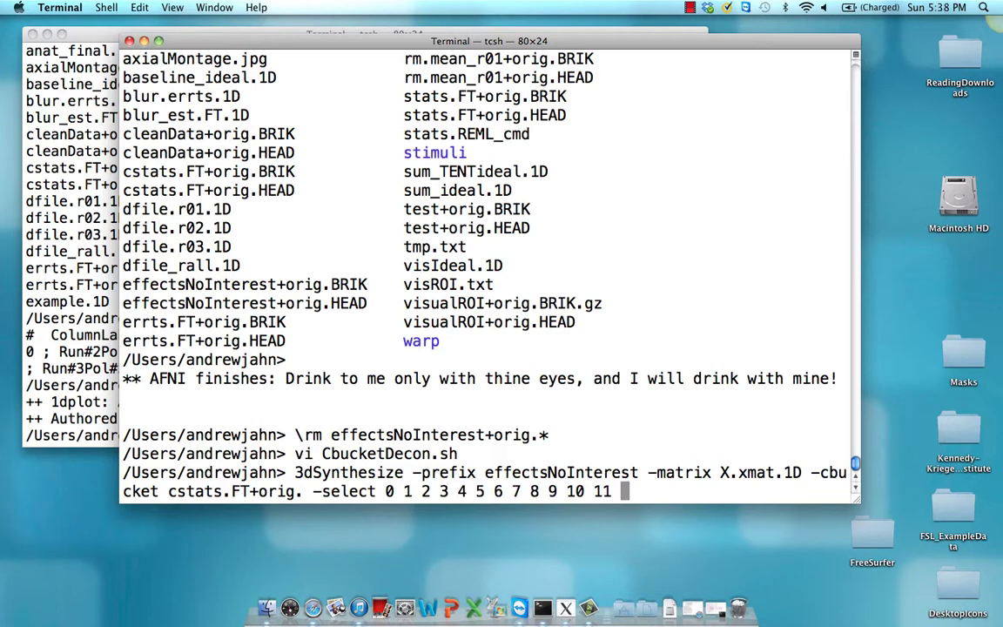
pyautogui.write('14 15 16 17 18')
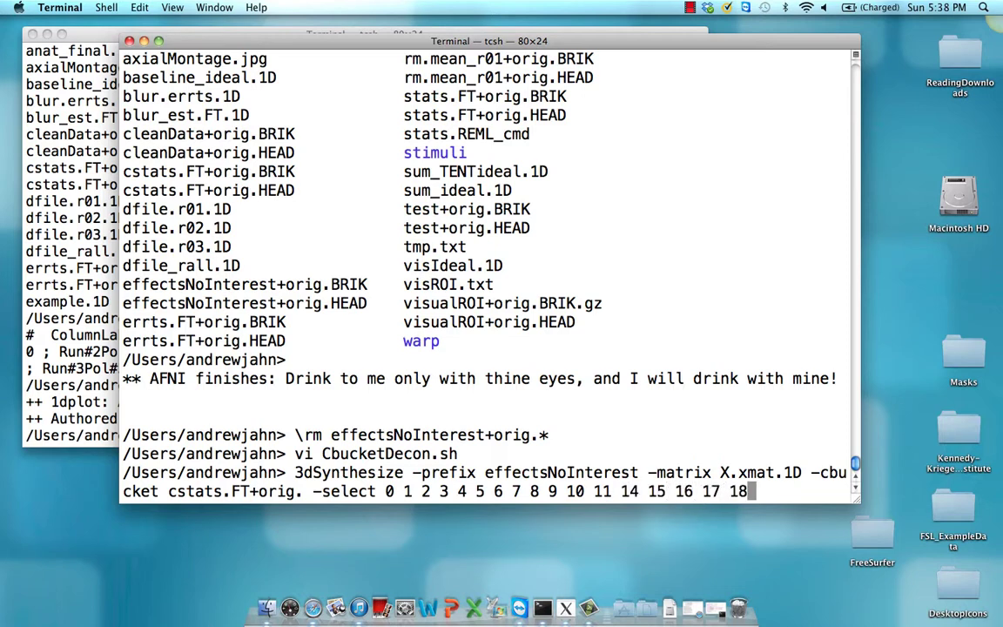
pyautogui.write(' 19')
# Step: Execute the 3dSynthesize command to build effectsNoInterest (450 time points, TR=2)
pyautogui.press('Return')
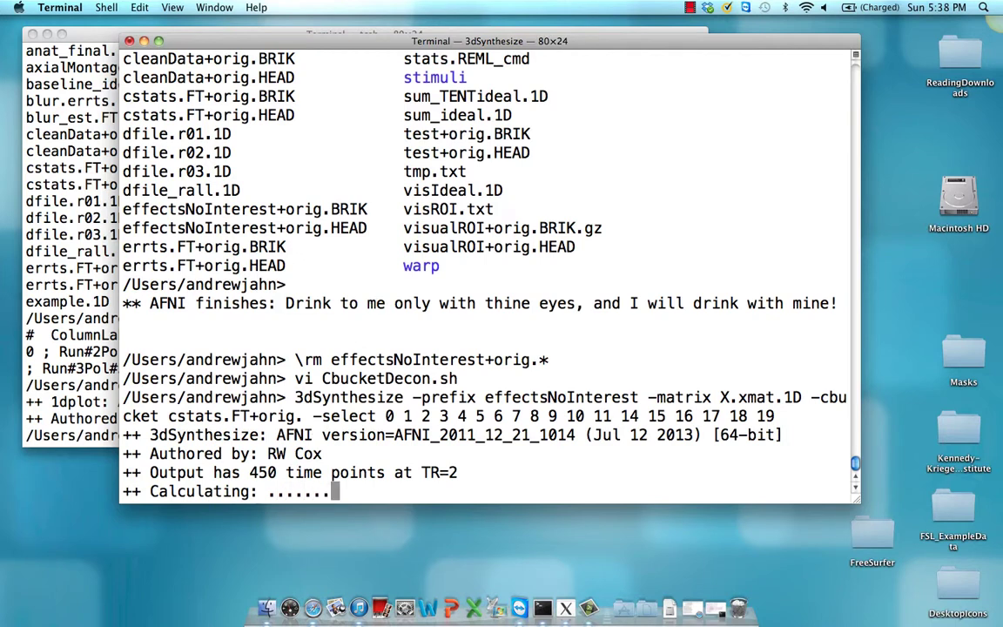